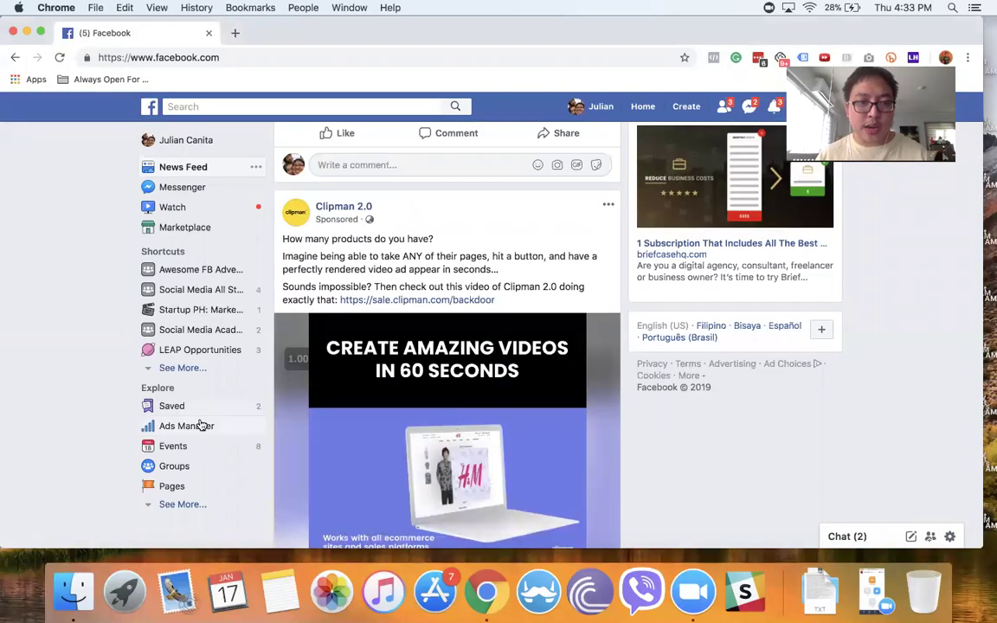
Open Audience Insights from Ads Manager's full tool list and start with an audience of everyone on Facebook.
click(205, 429)
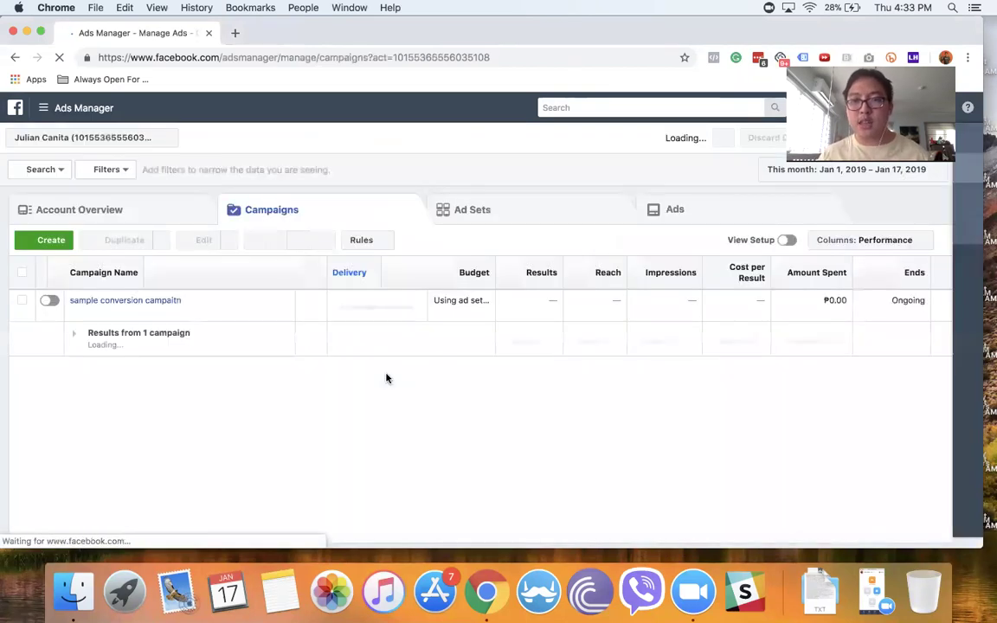
click(50, 114)
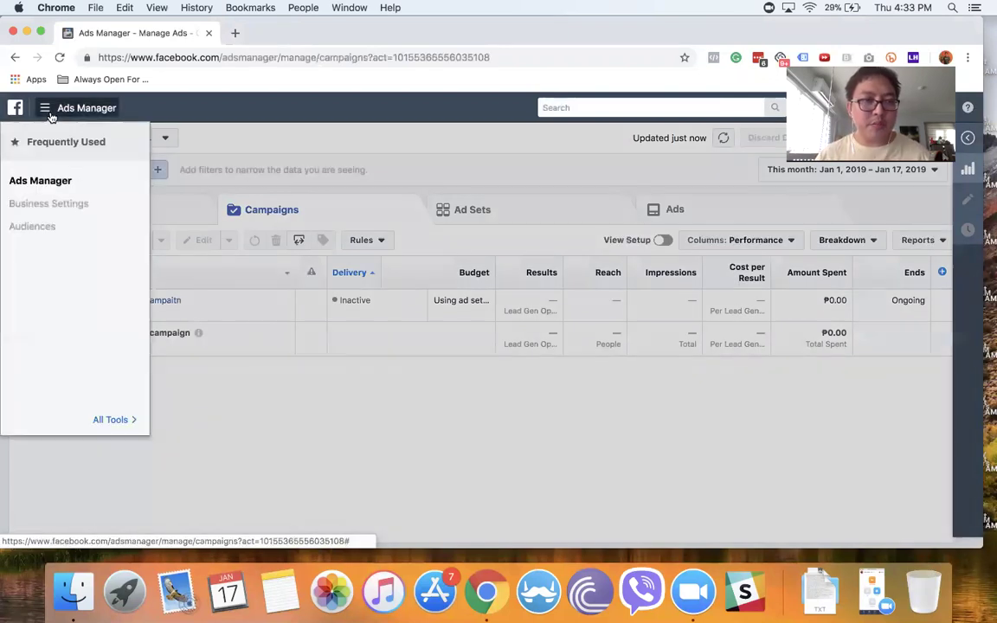
click(111, 419)
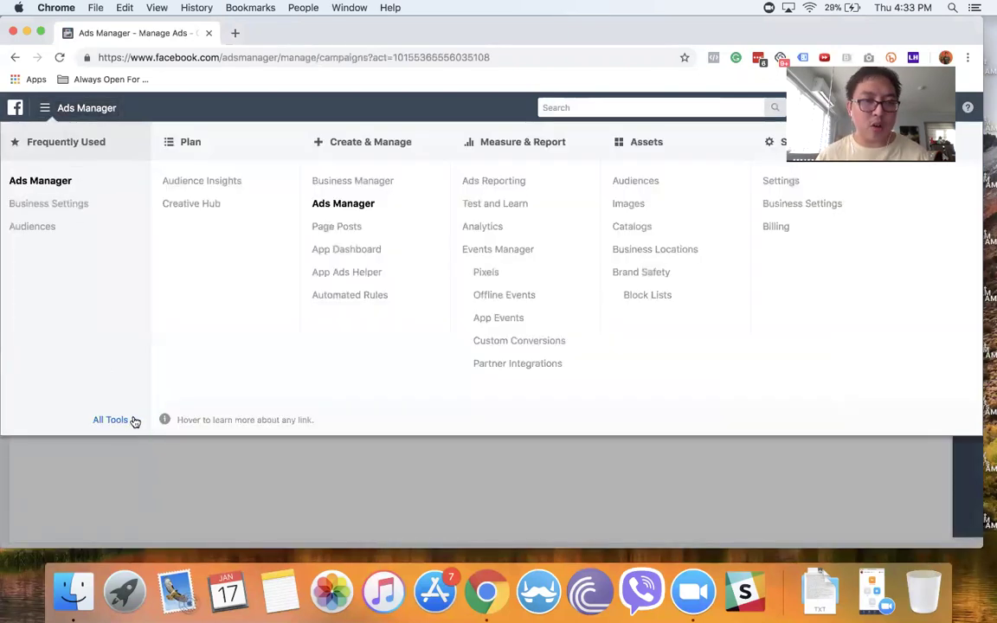
click(230, 185)
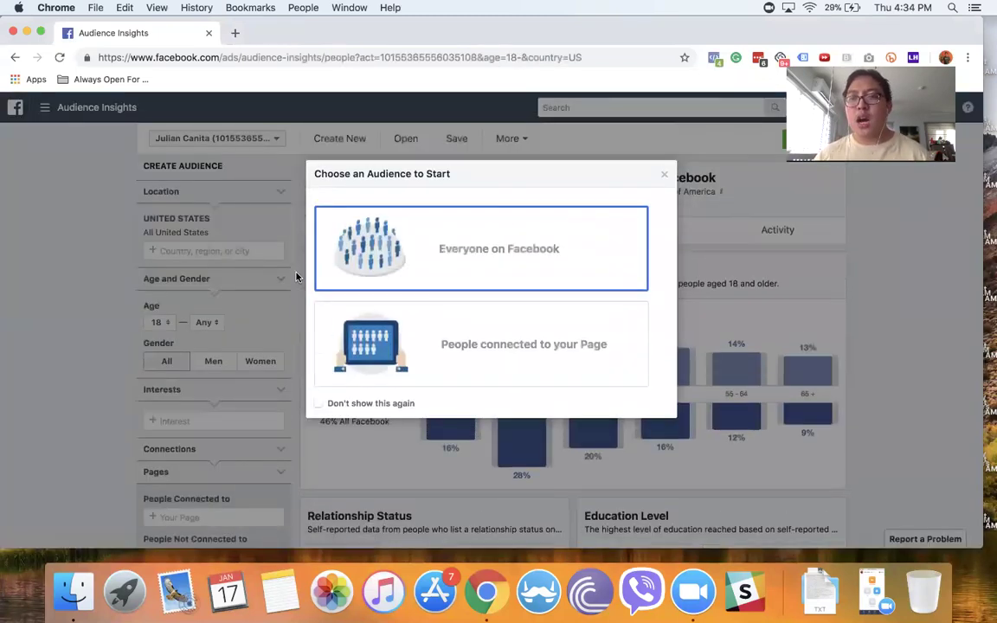
click(602, 234)
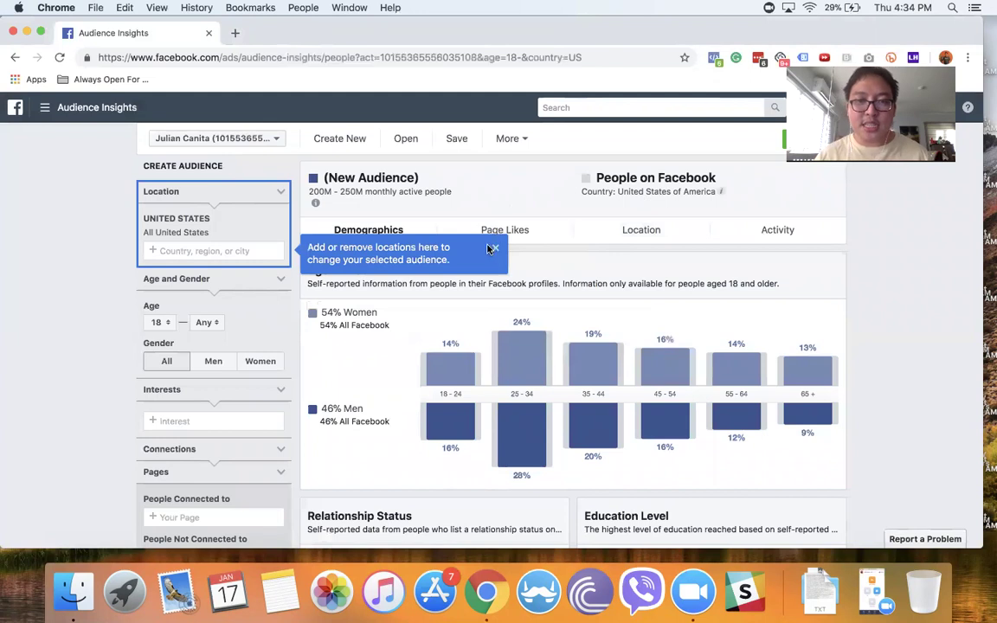
Change the audience location to the Philippines by adding it and removing the United States.
click(245, 249)
scroll(251, 305, down, 3)
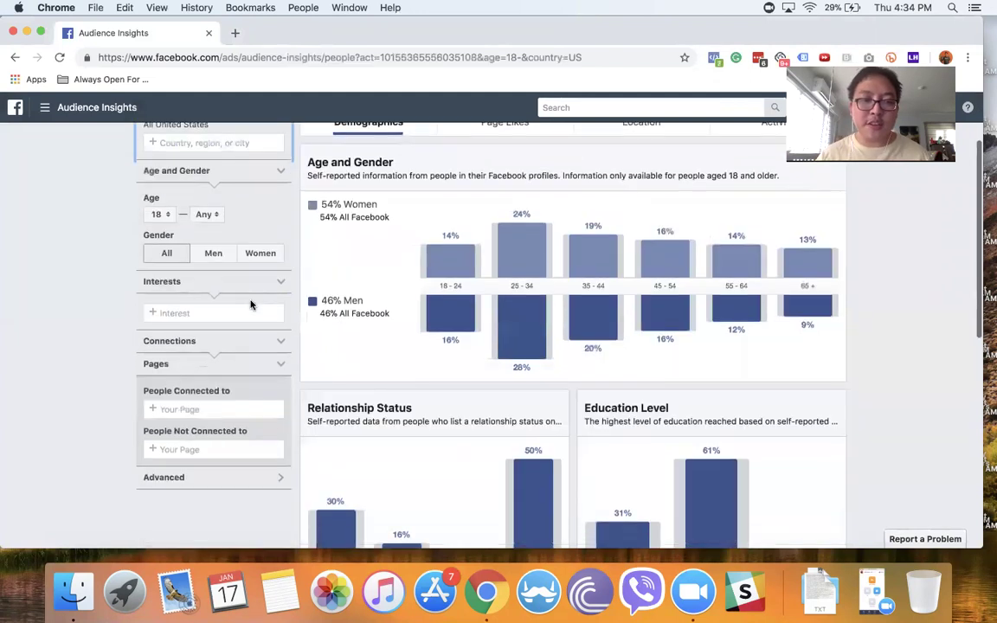
scroll(252, 305, up, 2)
click(215, 225)
text(philippines)
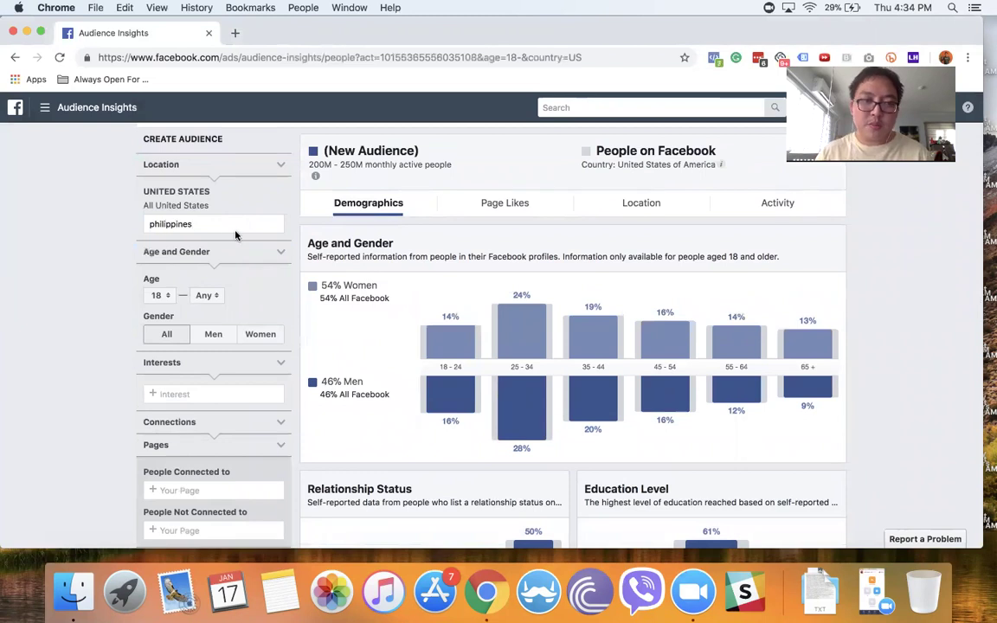
key(Return)
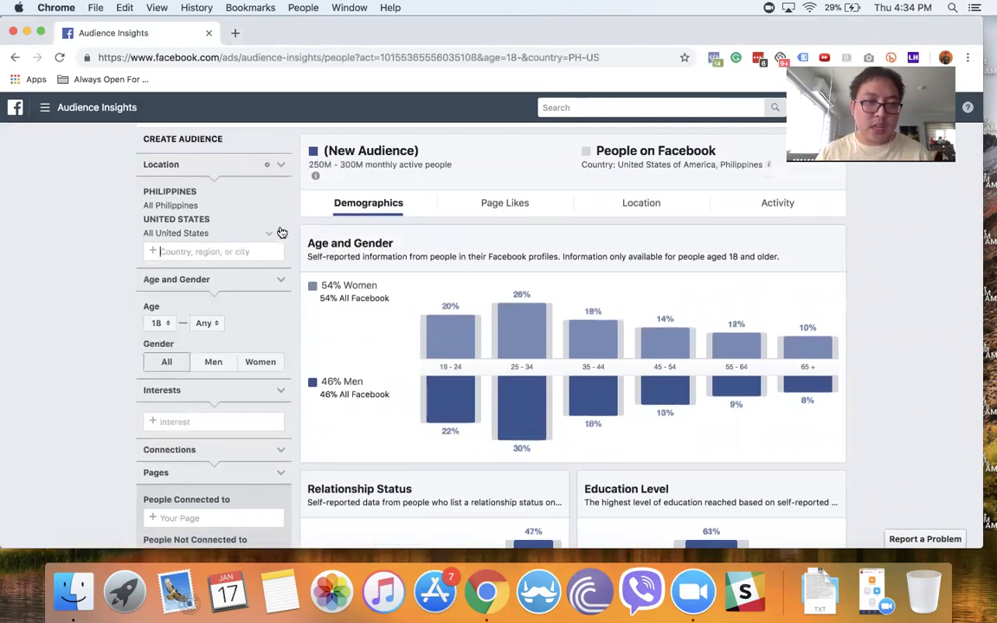
click(281, 234)
scroll(96, 318, down, 1)
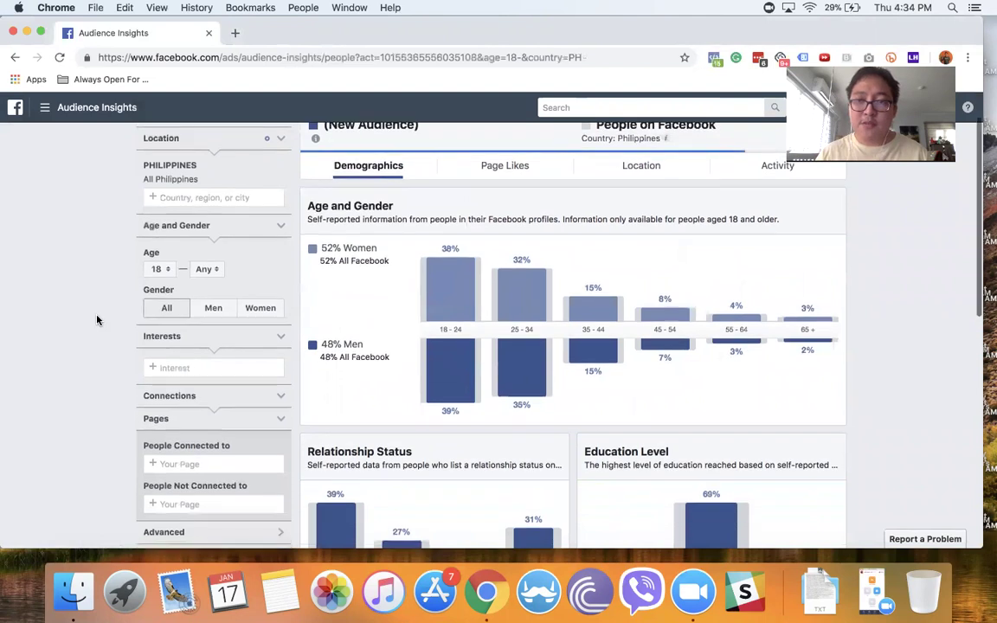
Add "Social media marketing" as an interest for the audience.
click(187, 367)
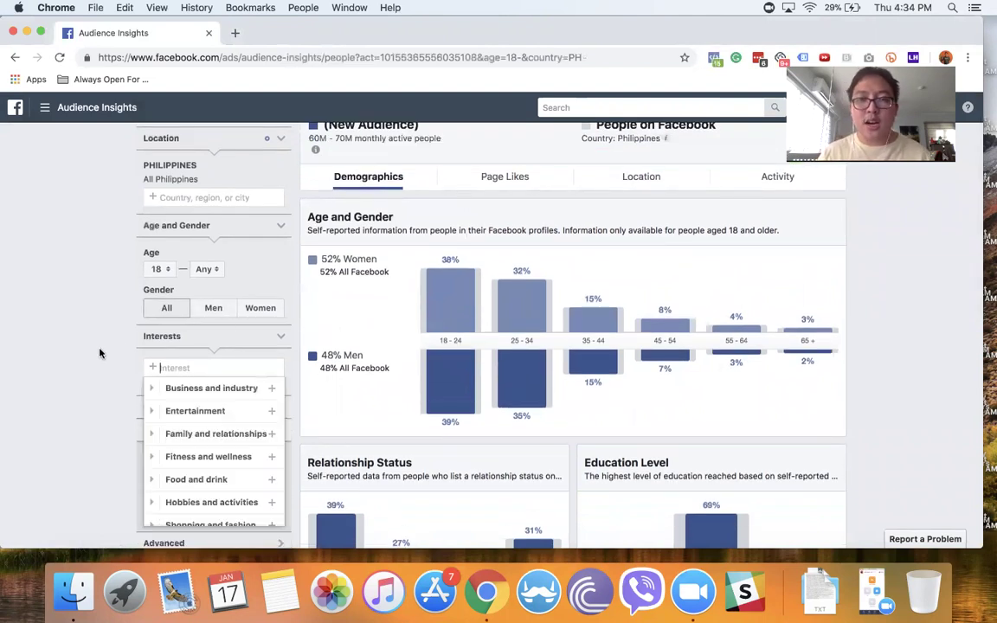
click(98, 380)
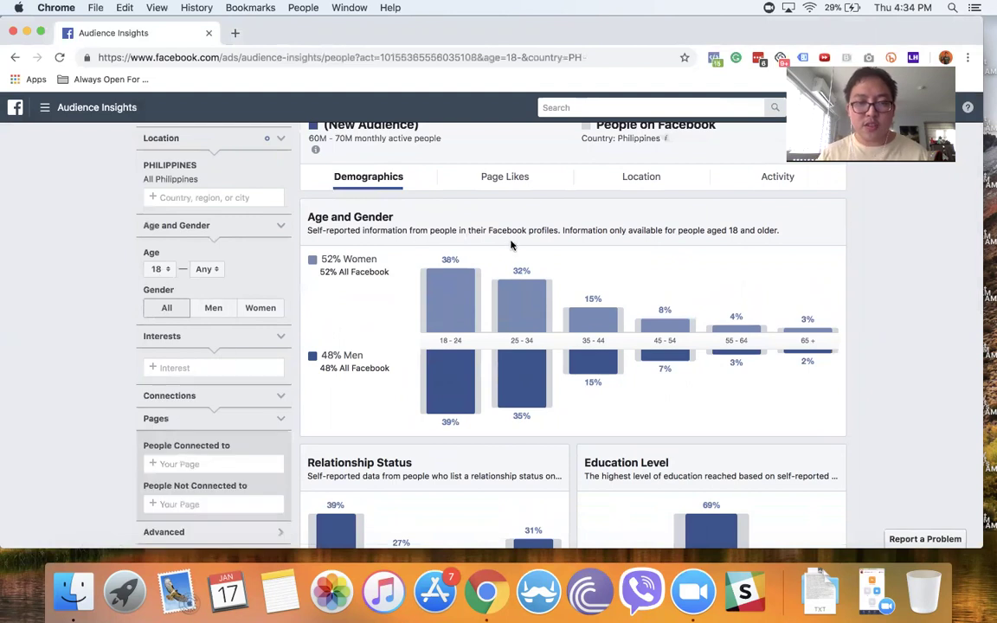
scroll(514, 221, down, 2)
scroll(259, 407, up, 3)
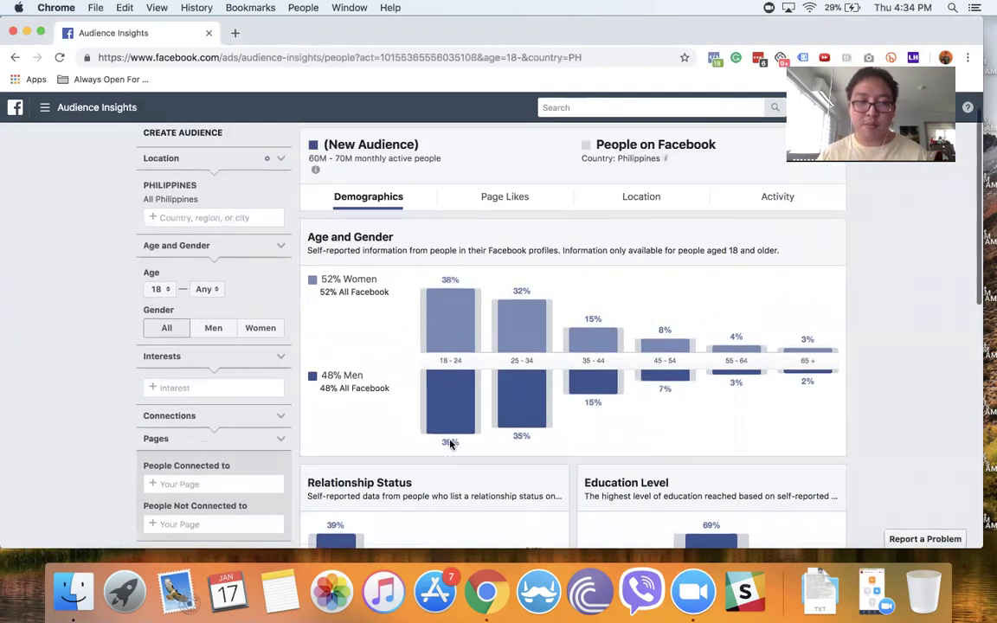
click(230, 390)
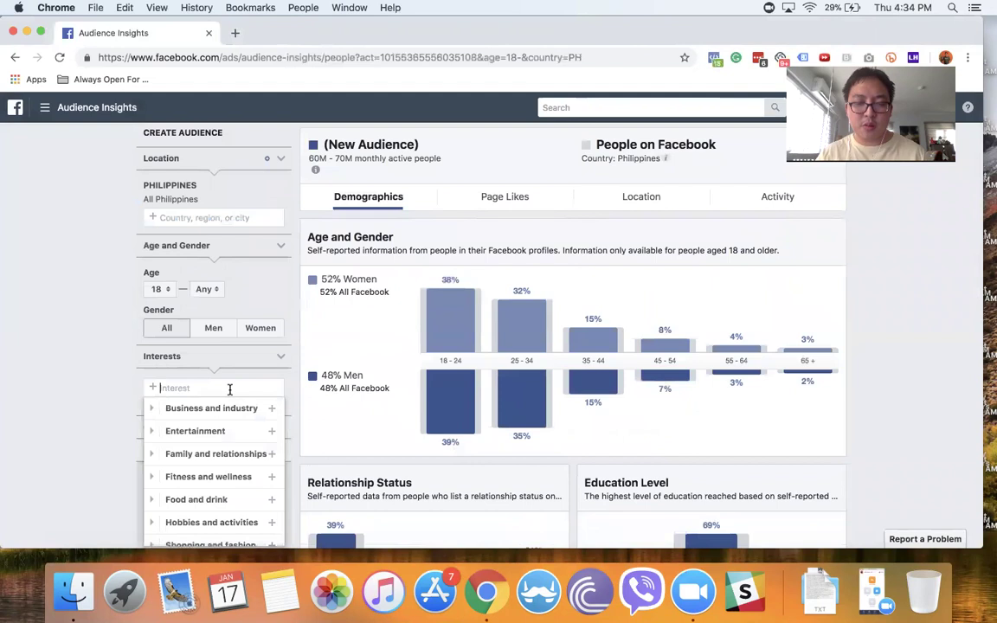
text(social)
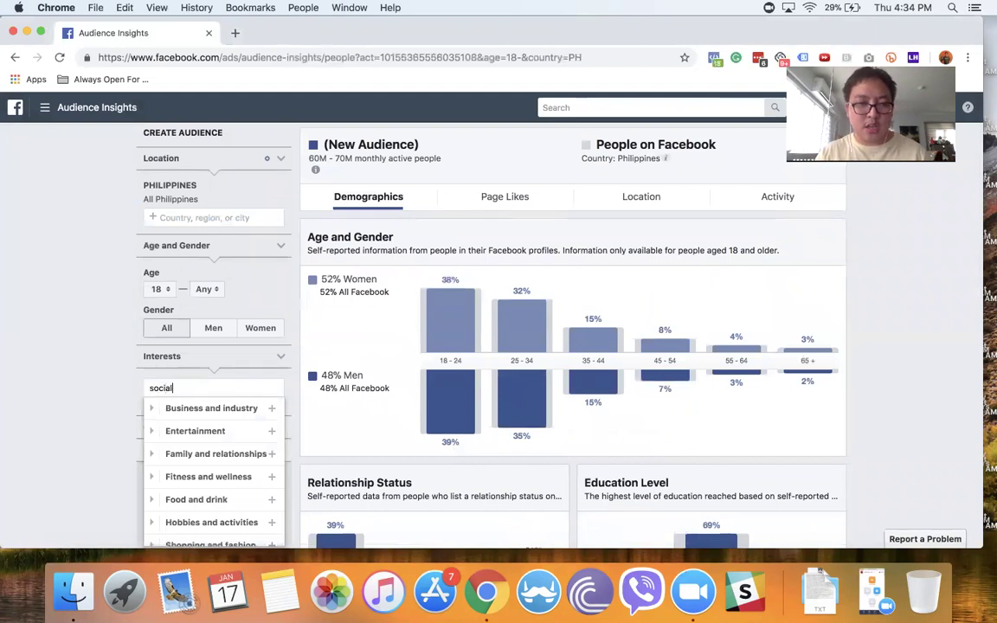
text( media marketing)
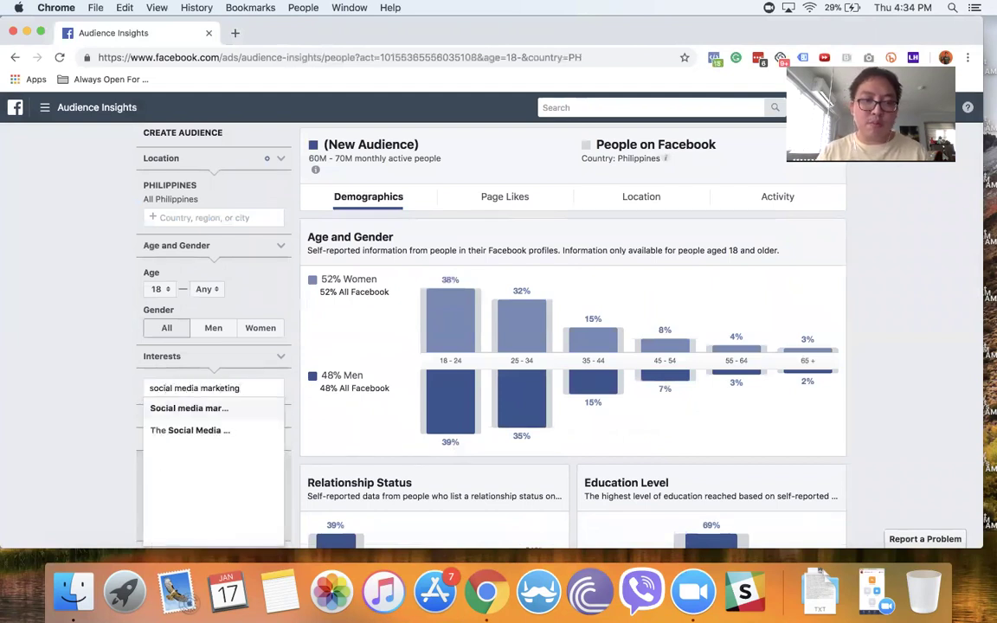
key(Return)
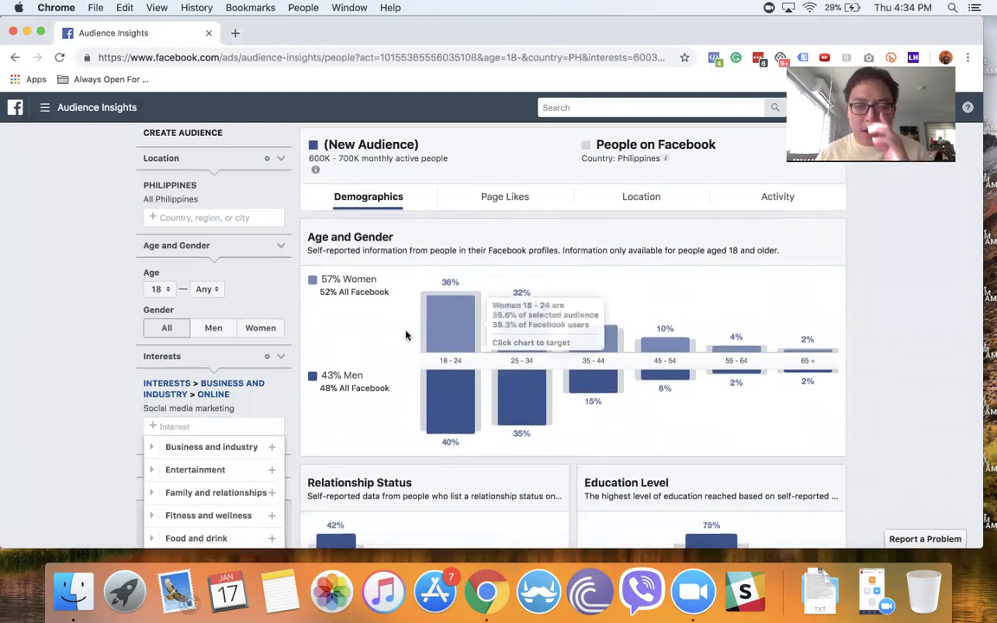
Examine the audience's demographics, including age and gender, relationship status, education level and job titles.
scroll(407, 334, down, 1)
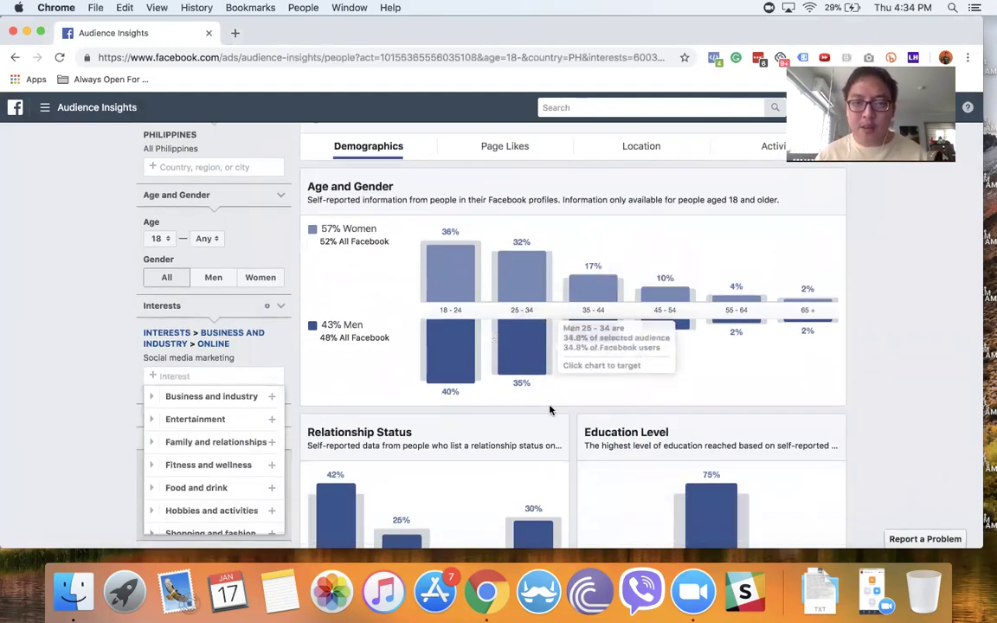
scroll(549, 410, down, 3)
scroll(372, 468, down, 2)
scroll(360, 480, down, 2)
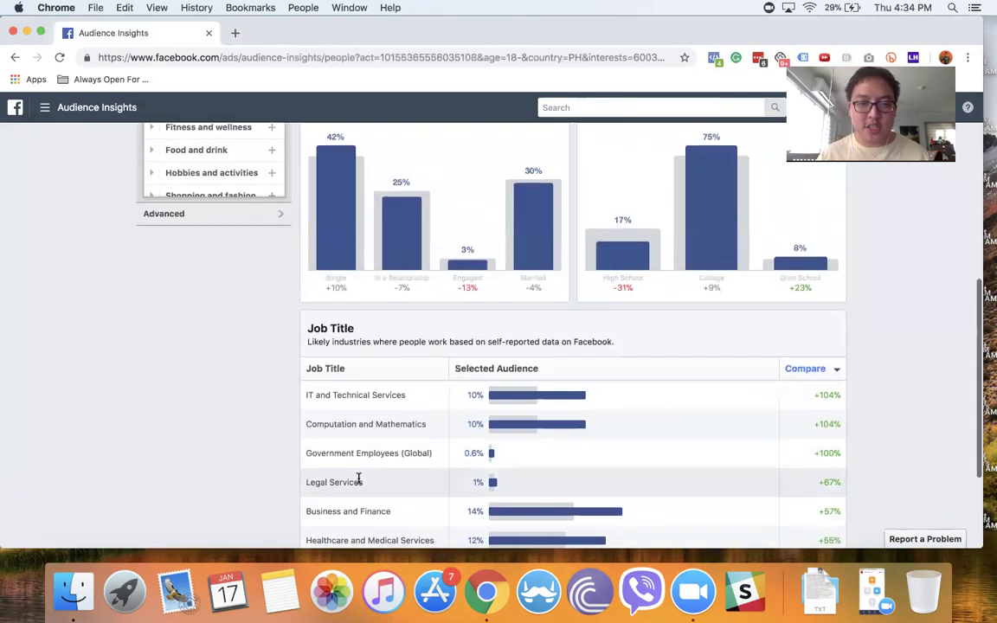
scroll(359, 482, up, 6)
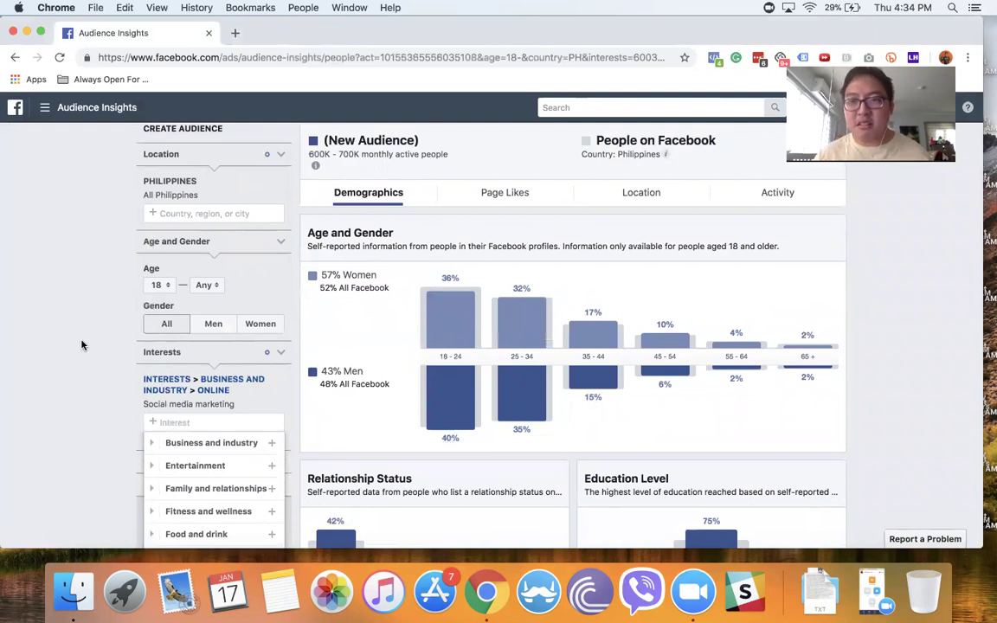
click(116, 339)
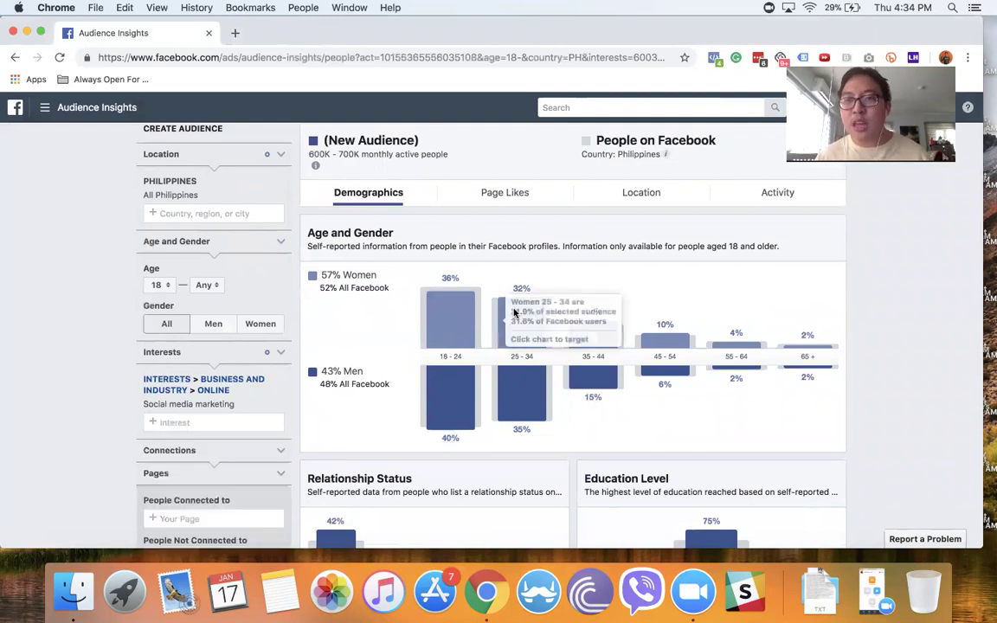
Show the audience's Page Likes and review the top categories with their pages.
click(519, 198)
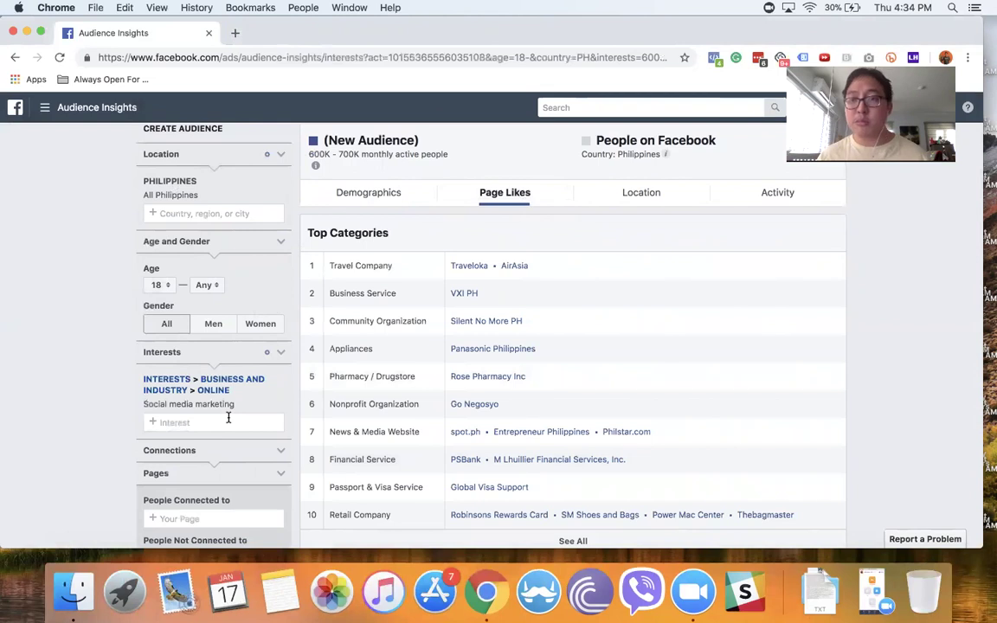
scroll(609, 302, down, 1)
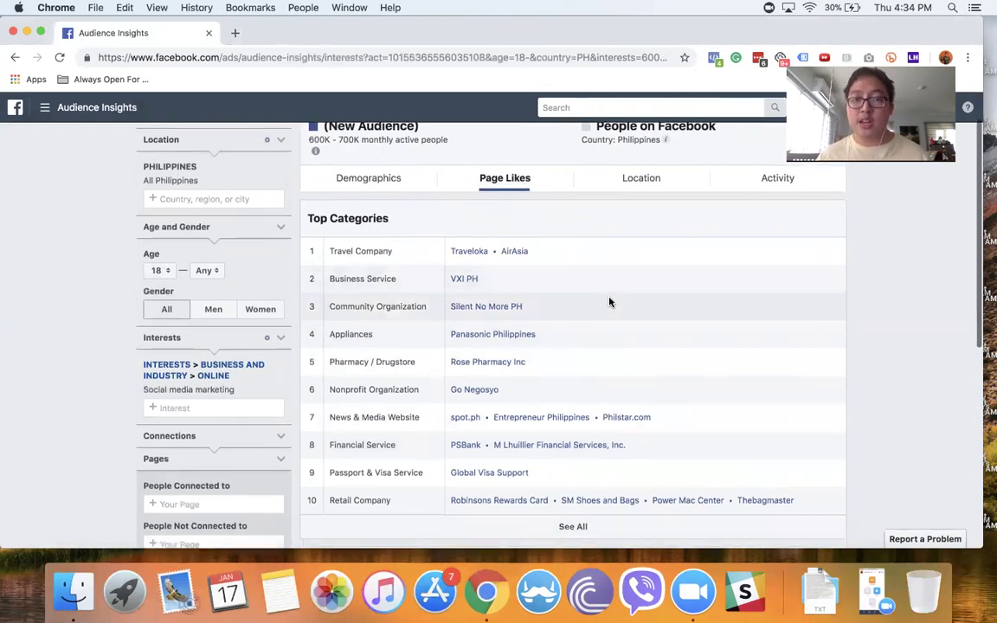
scroll(609, 302, down, 1)
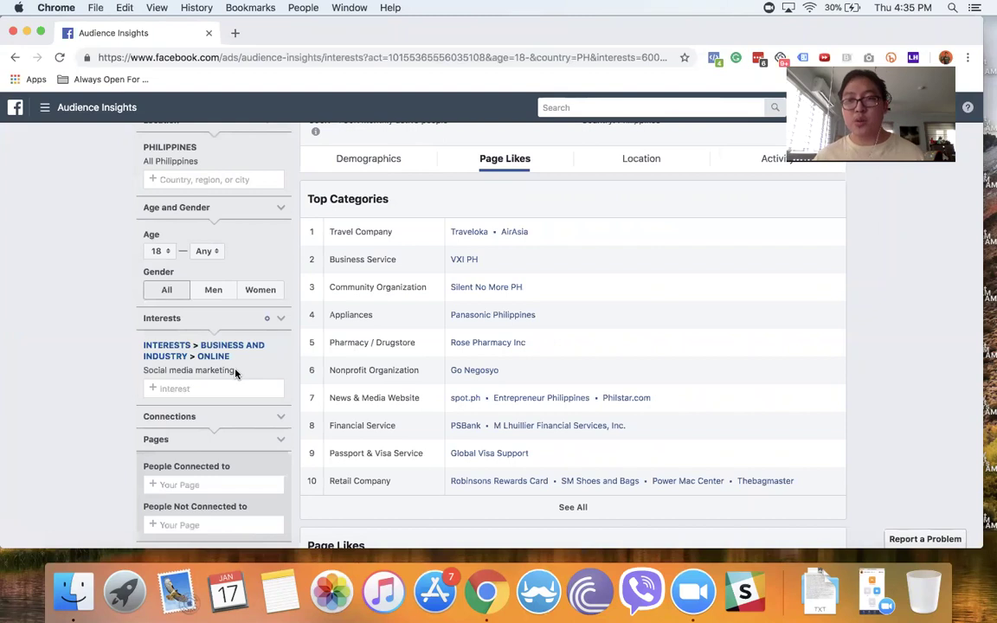
scroll(582, 401, down, 1)
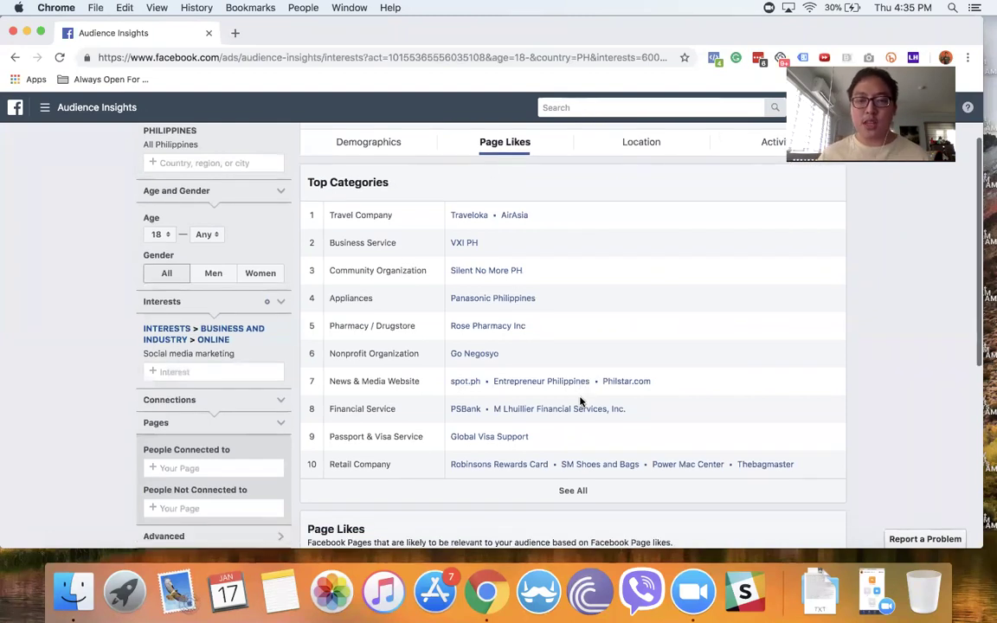
scroll(582, 401, up, 1)
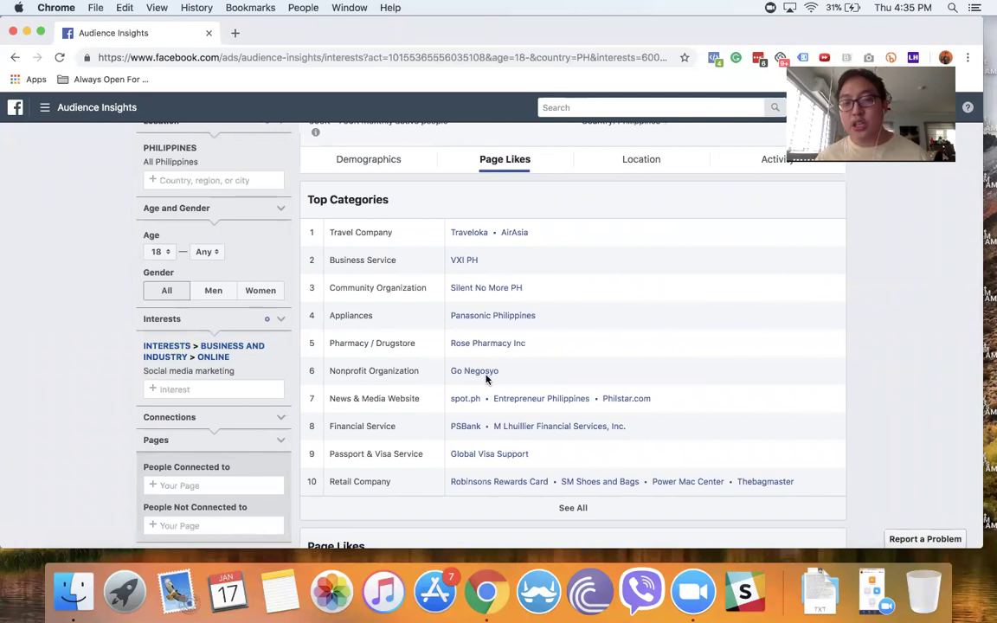
View the Go Negosyo page from the Nonprofit Organization category in a separate tab, and close it after reviewing.
super+click(488, 343)
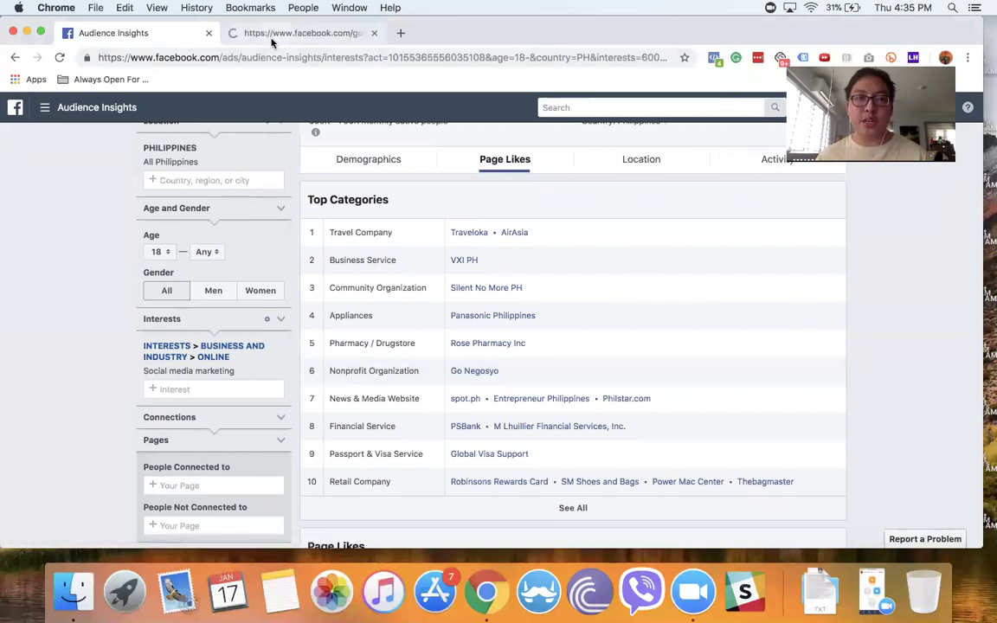
click(273, 36)
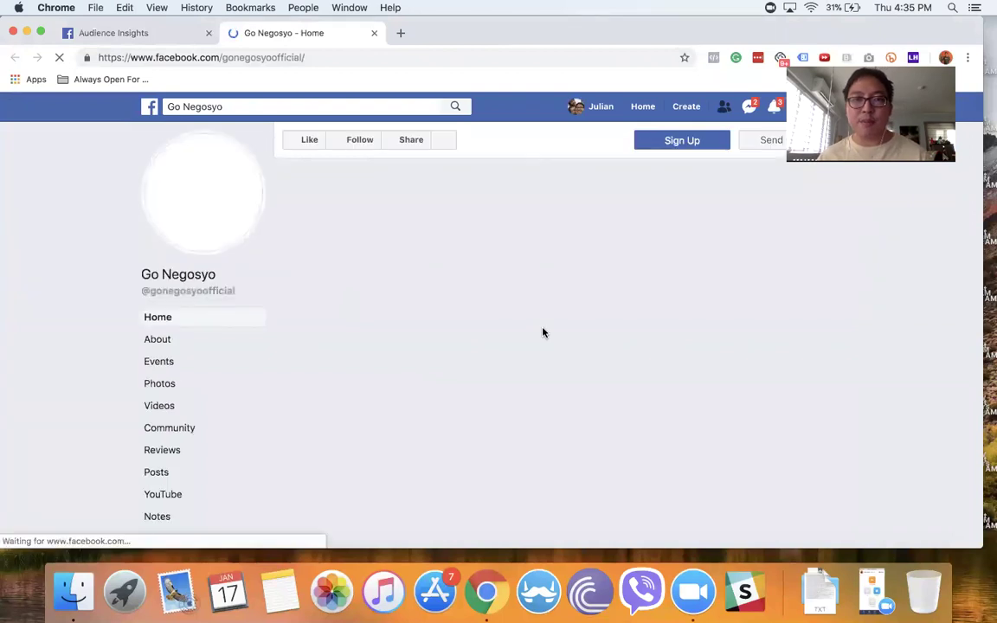
key(super+1)
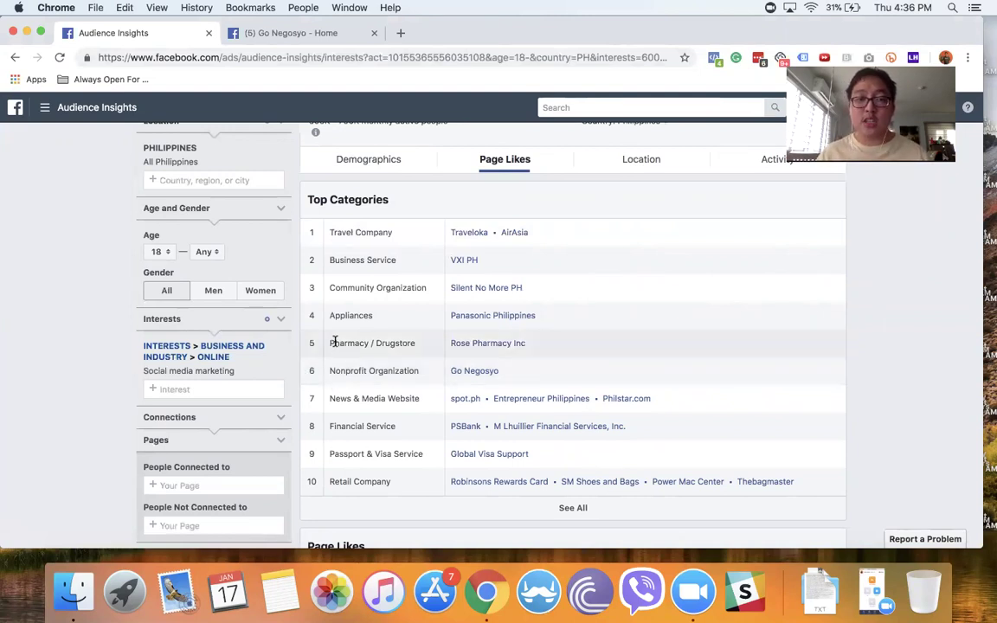
click(326, 34)
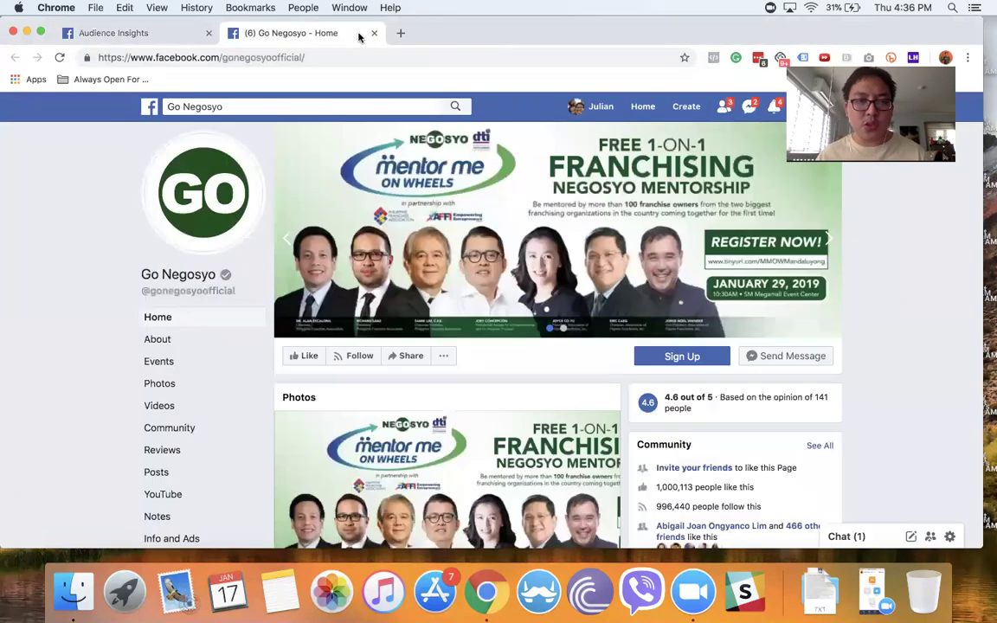
key(super+w)
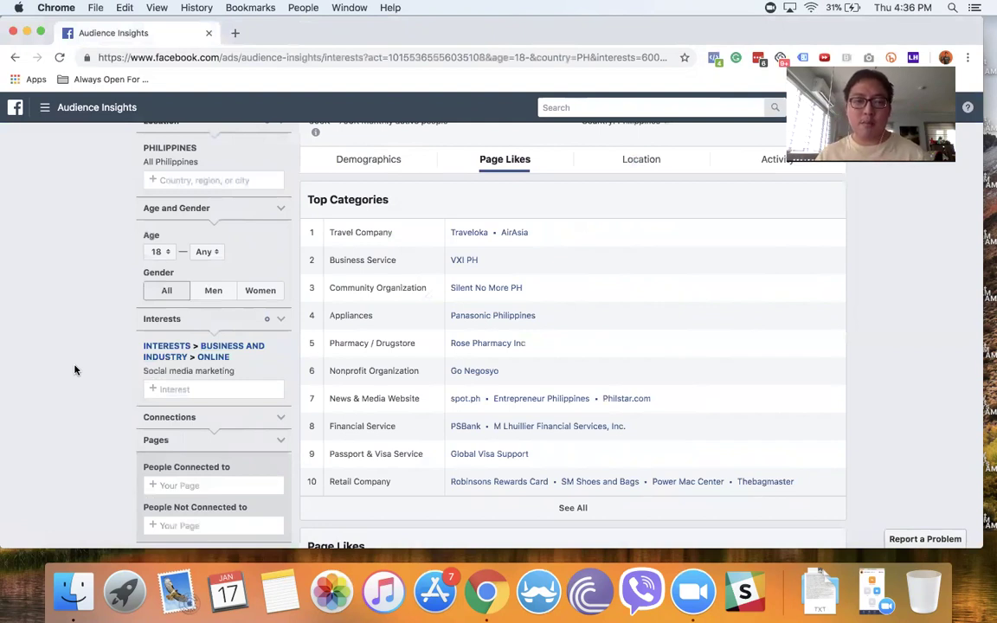
Remove the Social media marketing interest and limit the audience to people connected to the account owner's namesake Page.
mouse_move(164, 372)
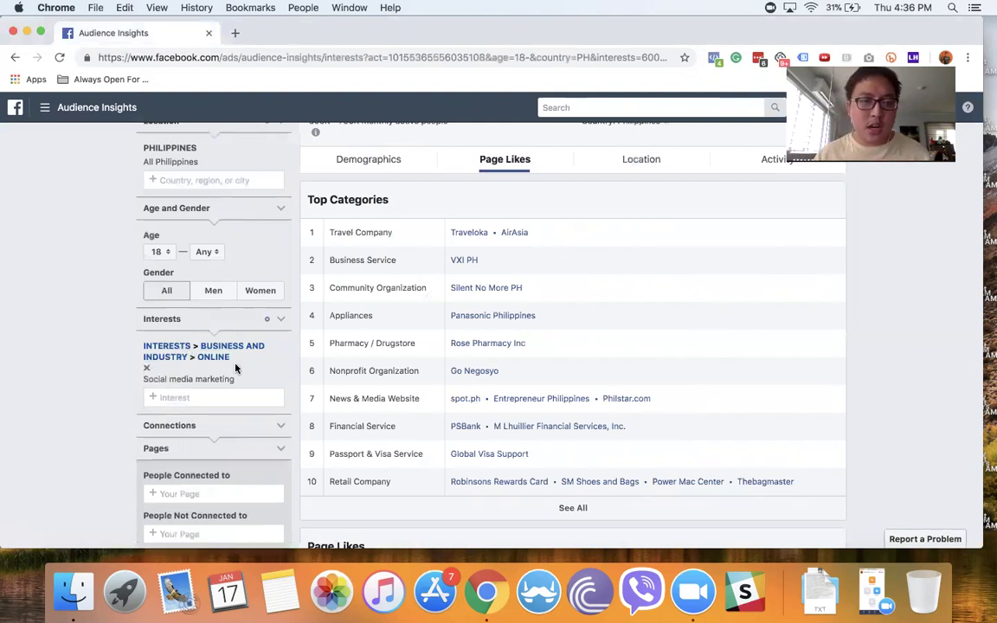
click(147, 369)
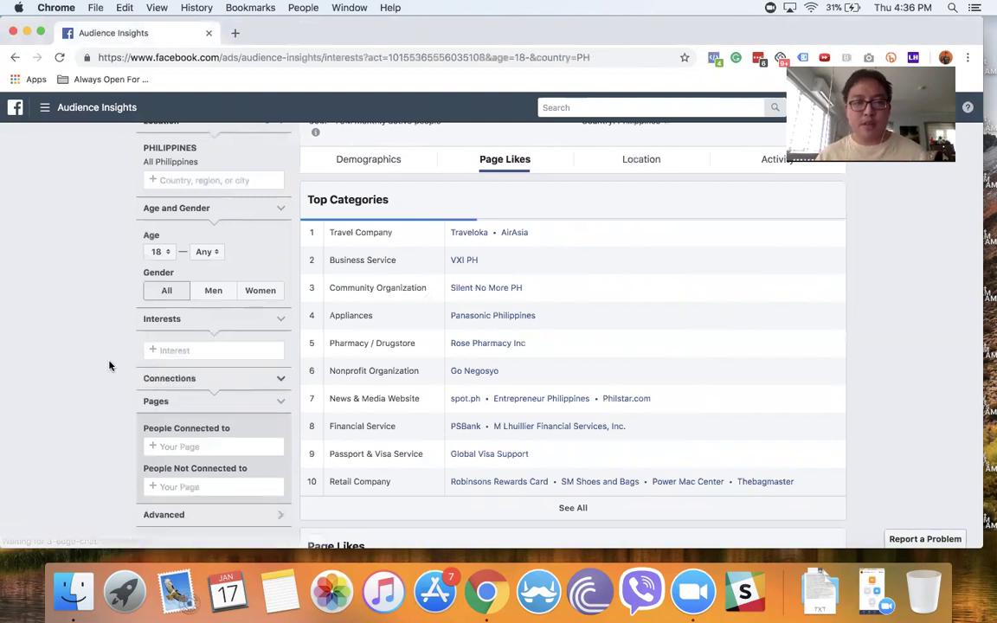
click(190, 445)
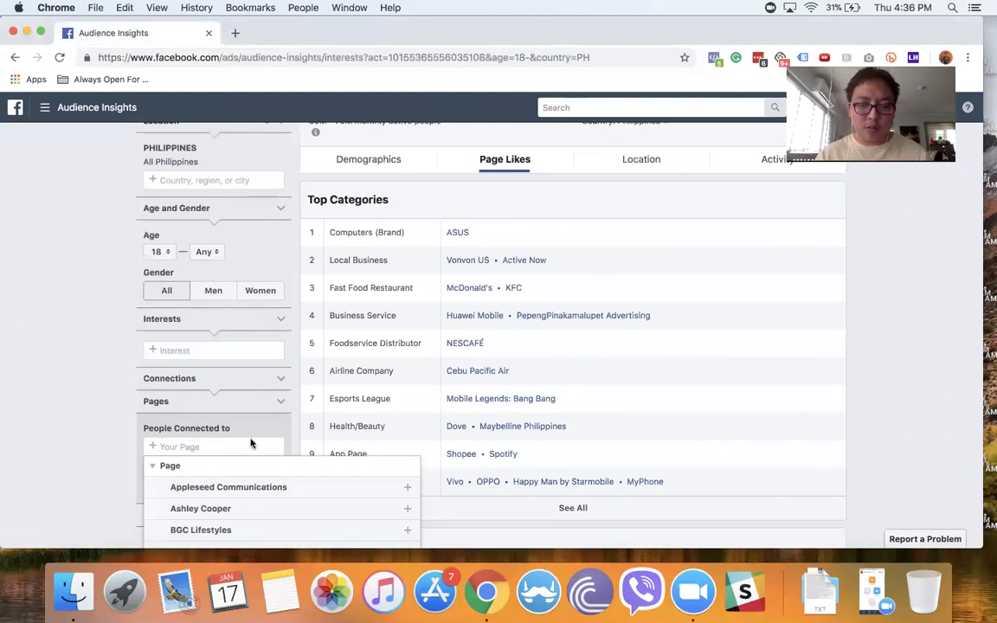
text(julia)
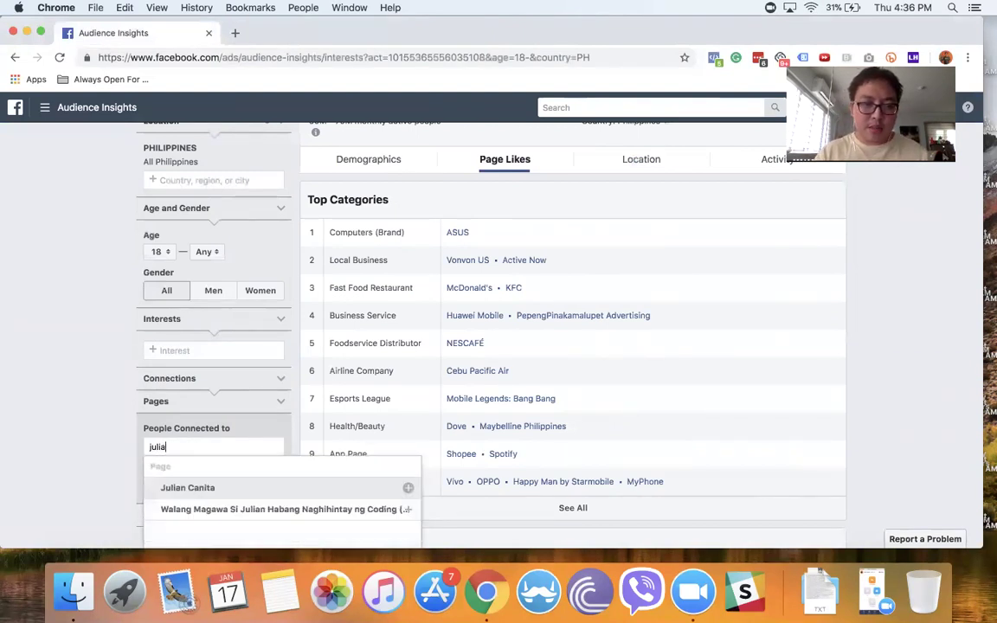
text(n)
click(257, 492)
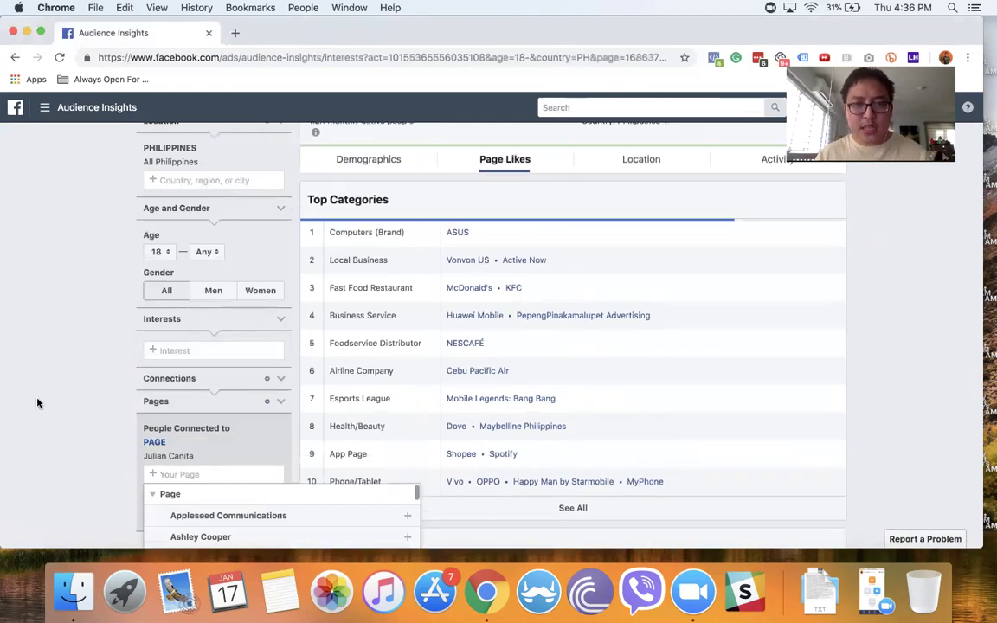
Dismiss the Page suggestions and review the top categories and their pages for the audience connected to the selected Page.
click(78, 370)
scroll(97, 390, down, 1)
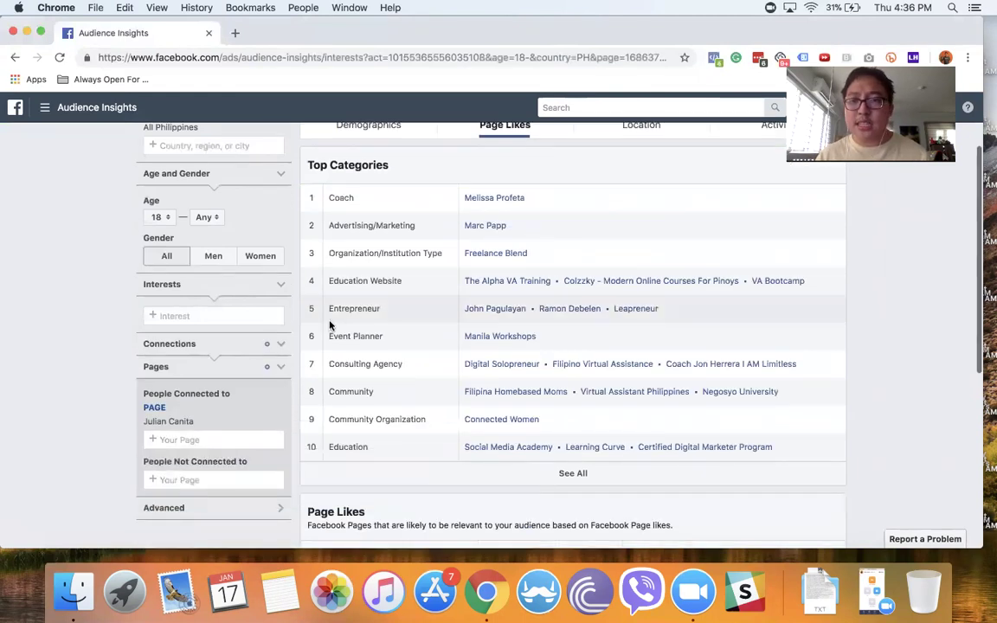
scroll(330, 325, up, 1)
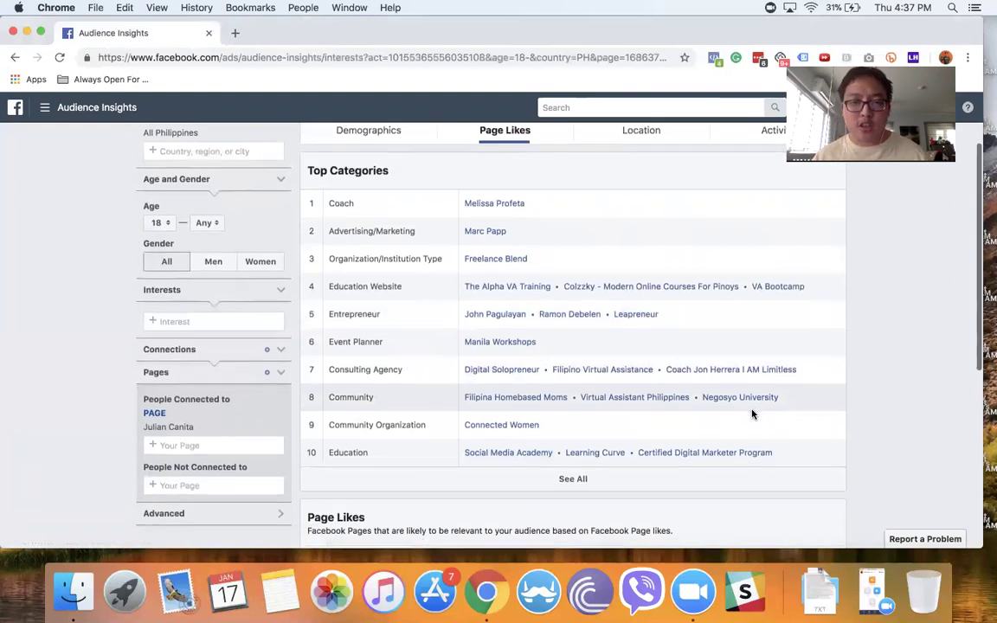
scroll(751, 414, down, 1)
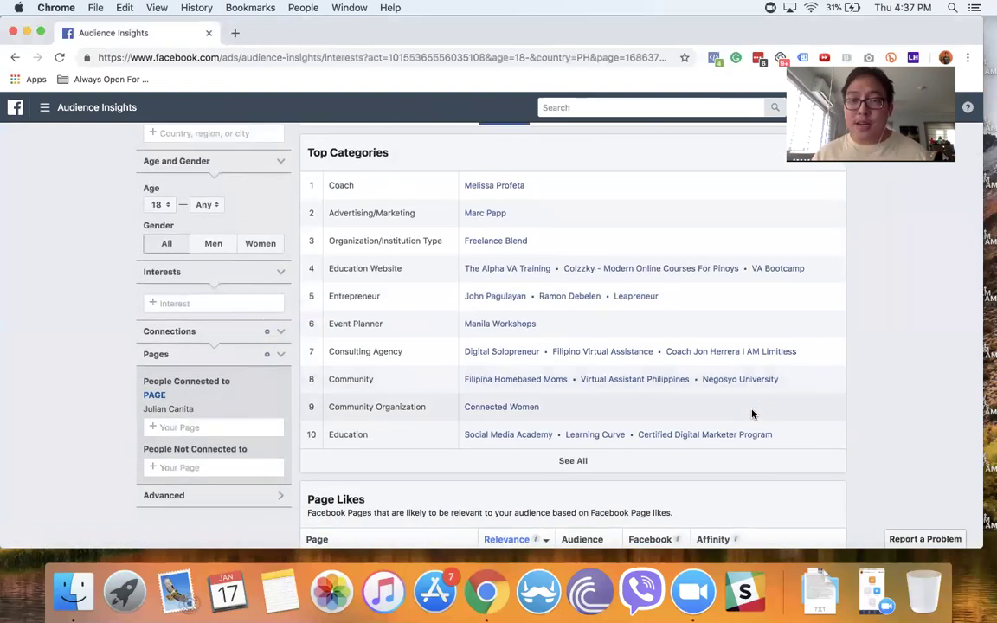
scroll(751, 414, down, 2)
scroll(752, 416, down, 1)
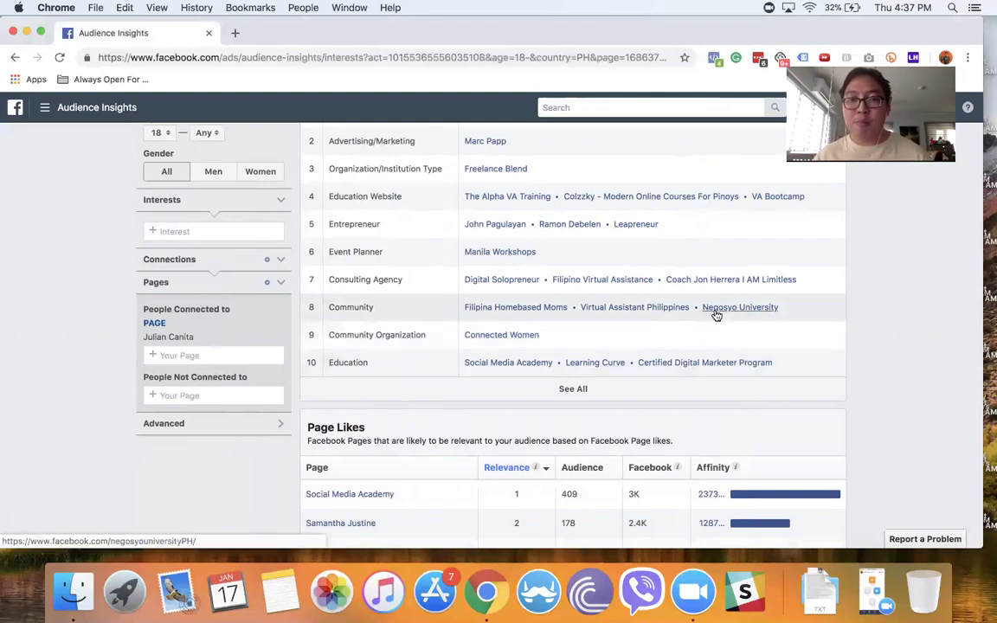
Examine the relevance, audience and affinity of the pages in the Page Likes table, and return to the top categories.
scroll(717, 316, down, 1)
scroll(717, 316, down, 1)
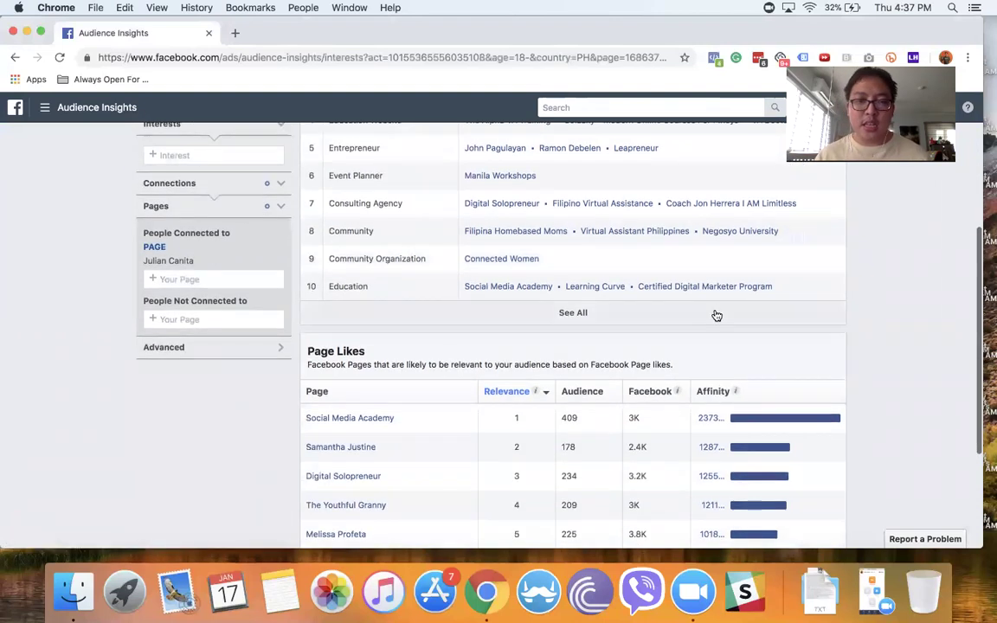
scroll(488, 363, down, 3)
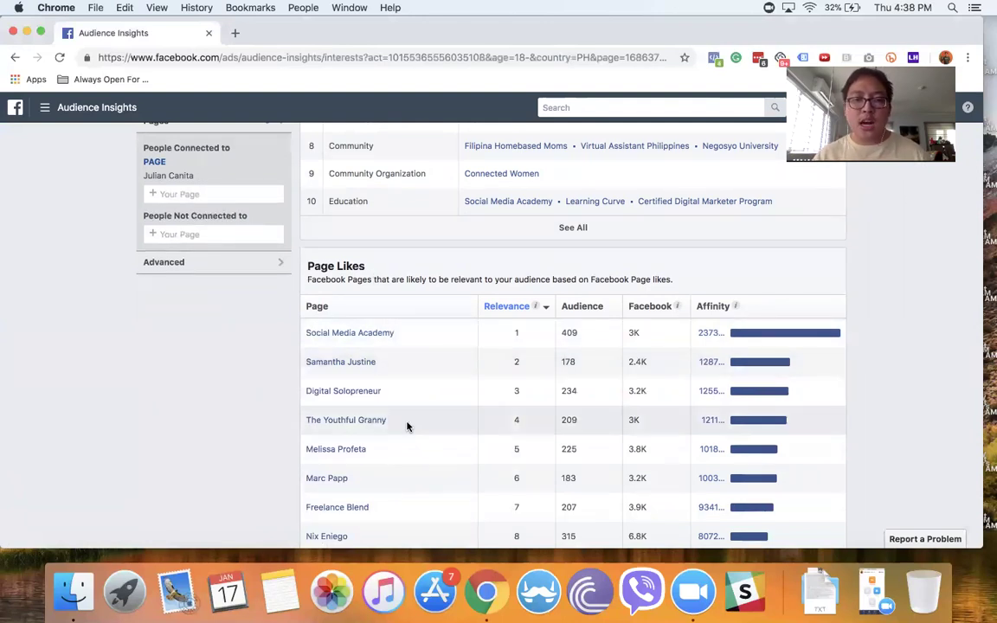
scroll(407, 425, up, 1)
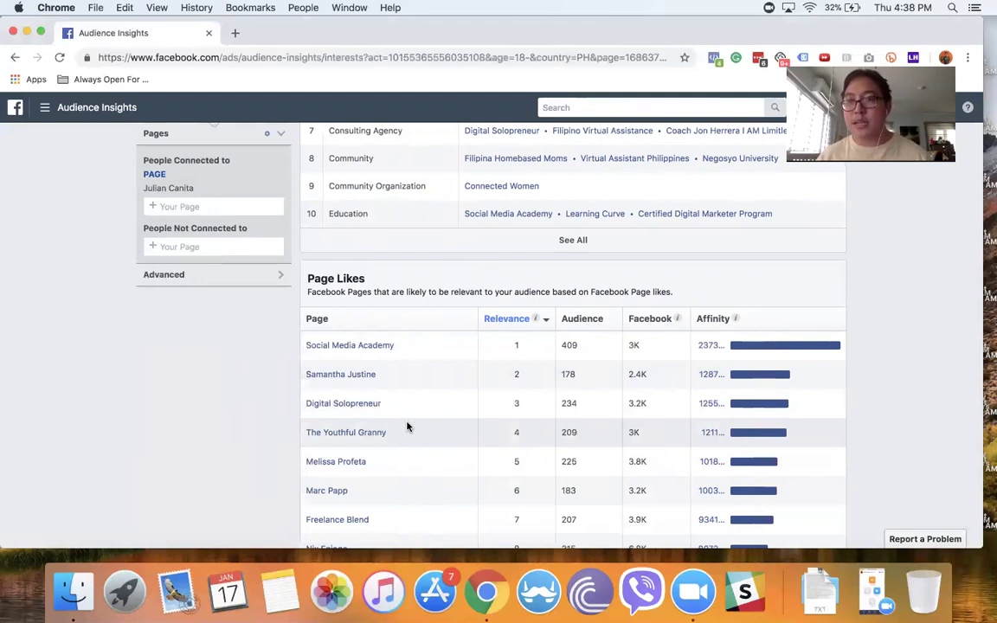
scroll(408, 426, up, 2)
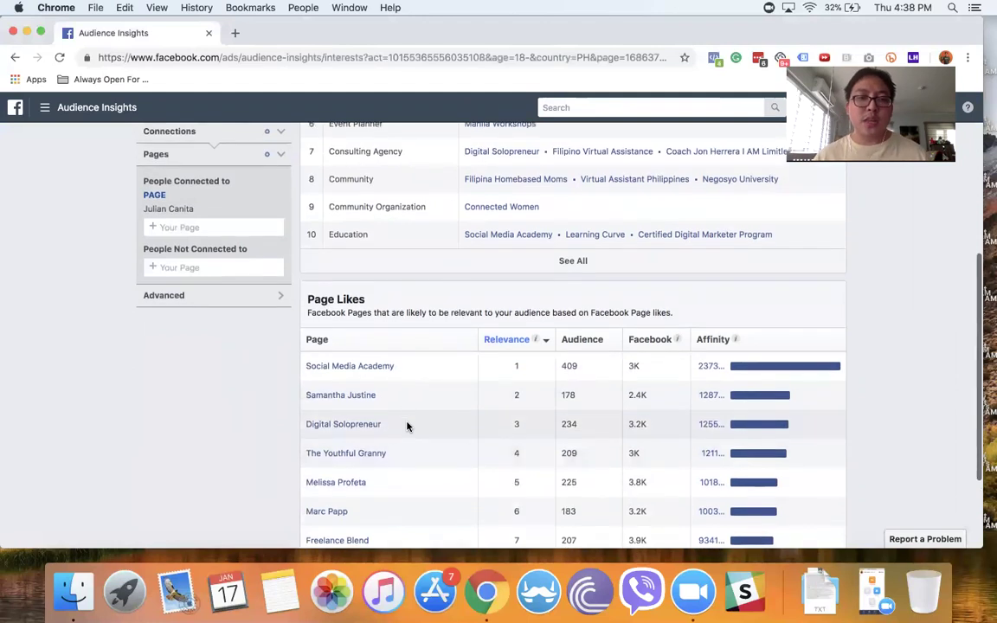
scroll(408, 426, up, 1)
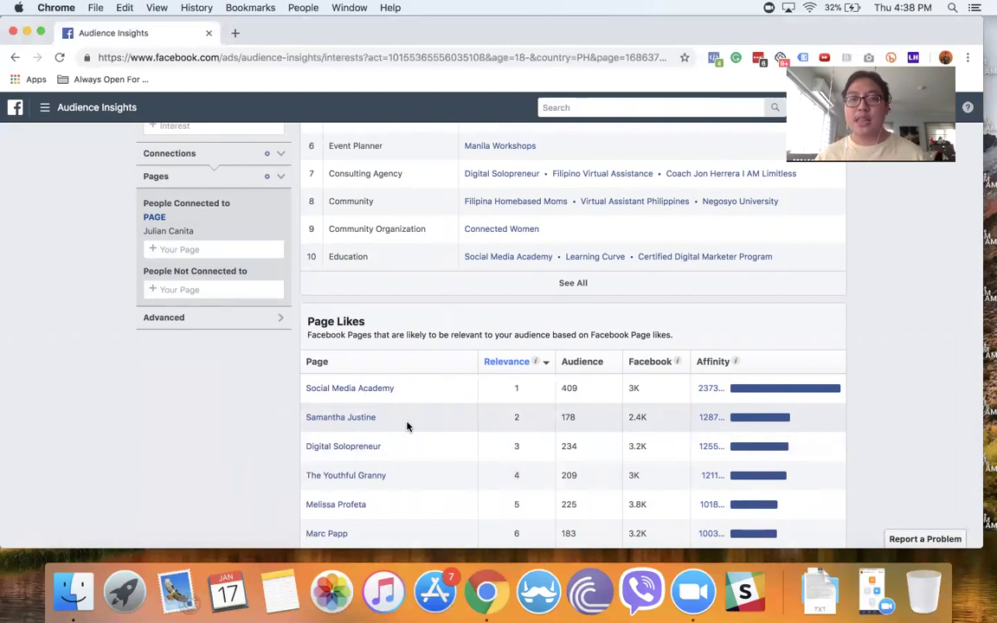
scroll(407, 426, up, 10)
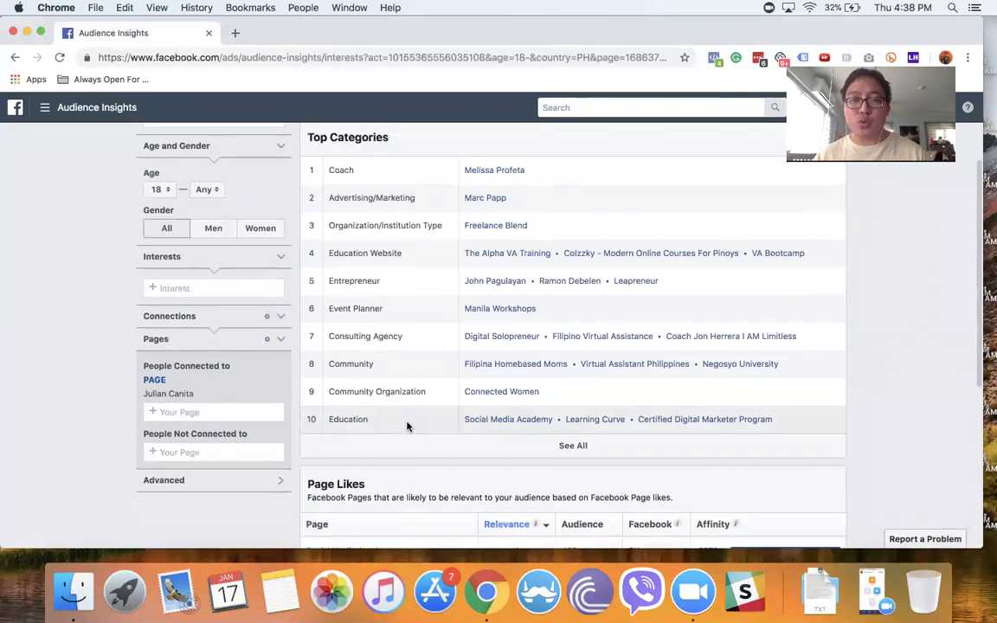